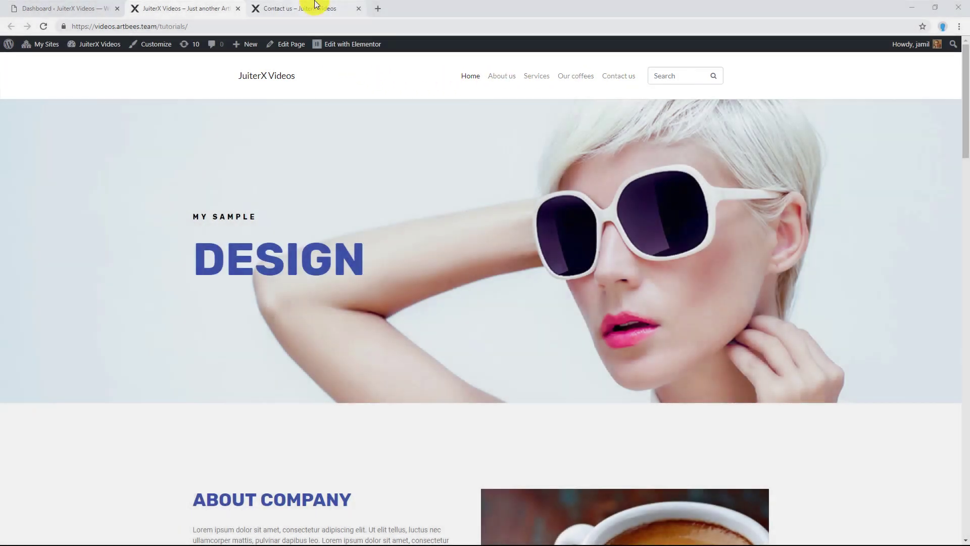
# Compare the demo Contact page header with the tutorial site, then close both site tabs
pyautogui.click(314, 7)
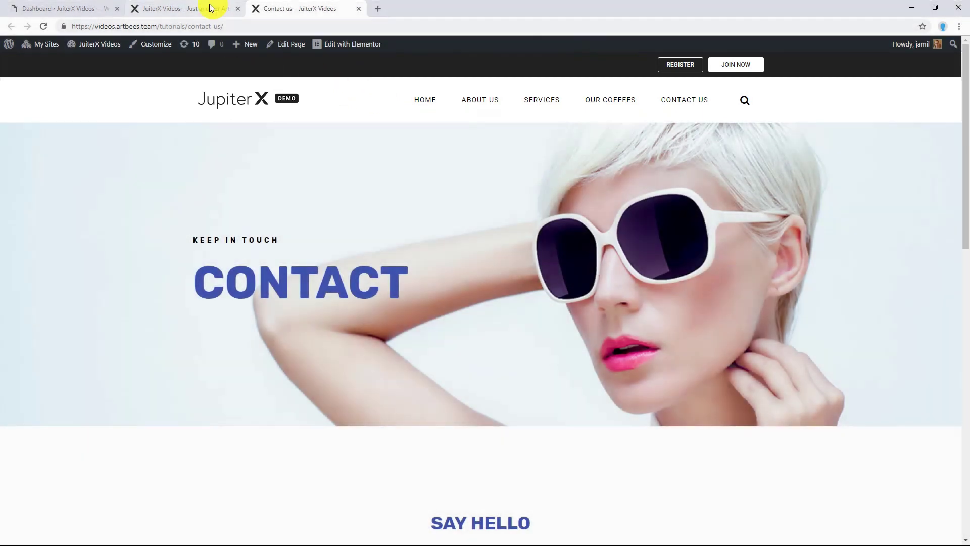
pyautogui.click(209, 7)
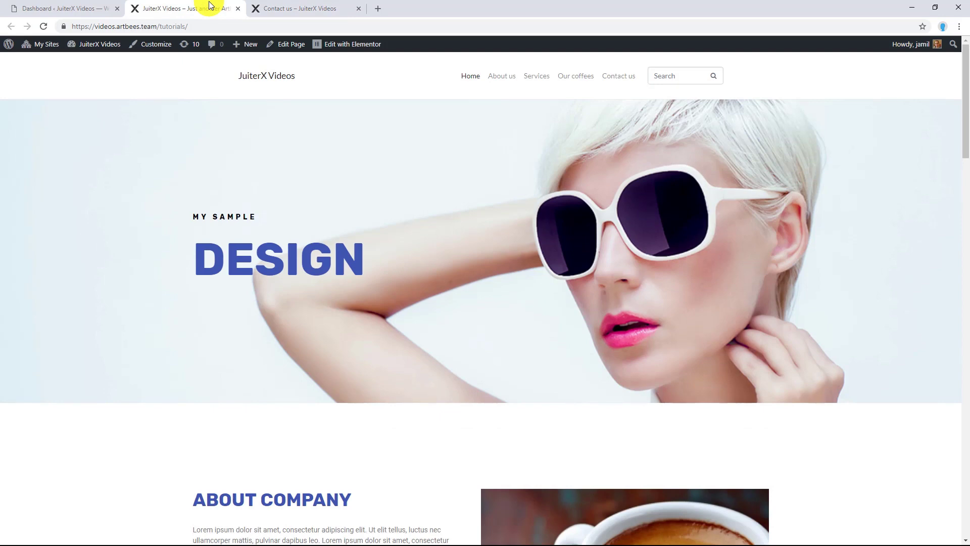
pyautogui.click(314, 6)
pyautogui.click(238, 8)
pyautogui.click(238, 8)
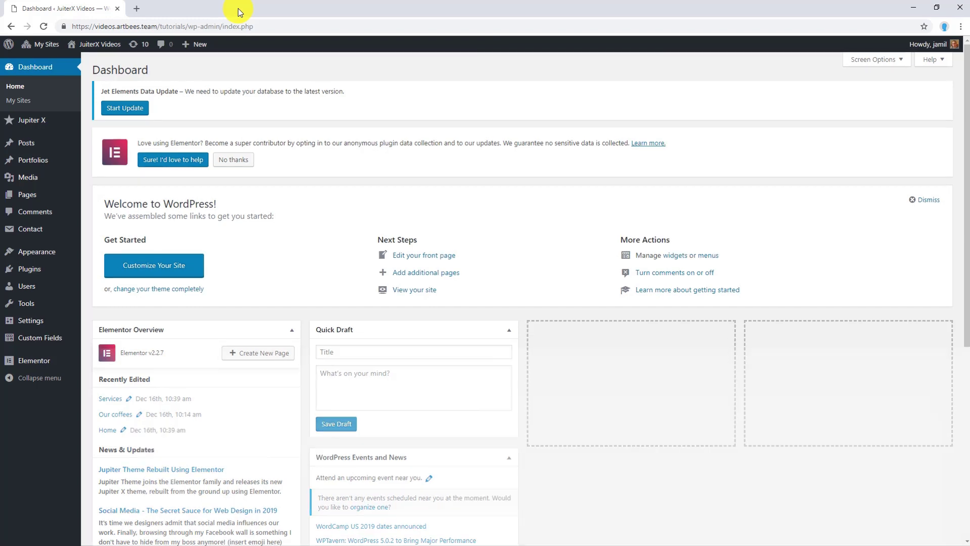
# Go to Jupiter X > Customize in the admin sidebar and open the Header settings
pyautogui.moveTo(41, 137)
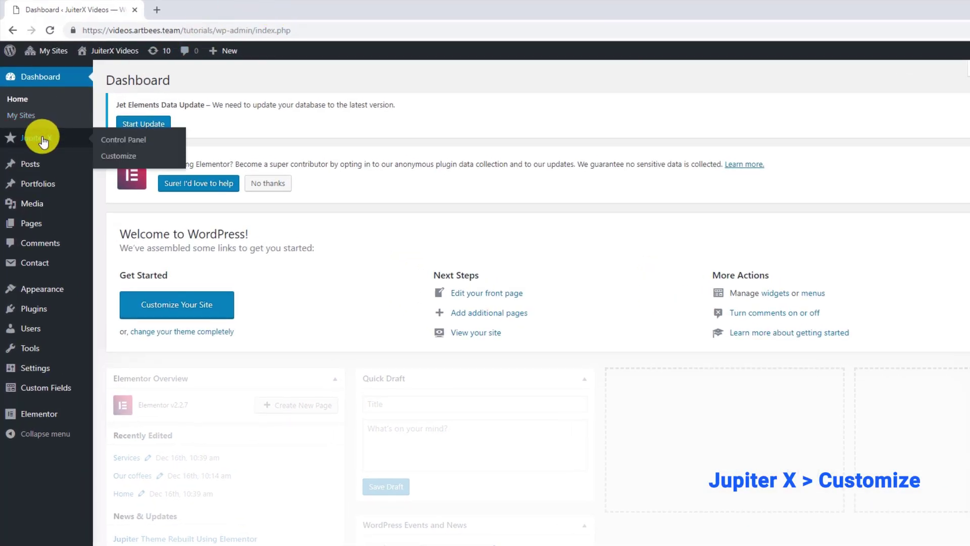
pyautogui.click(101, 157)
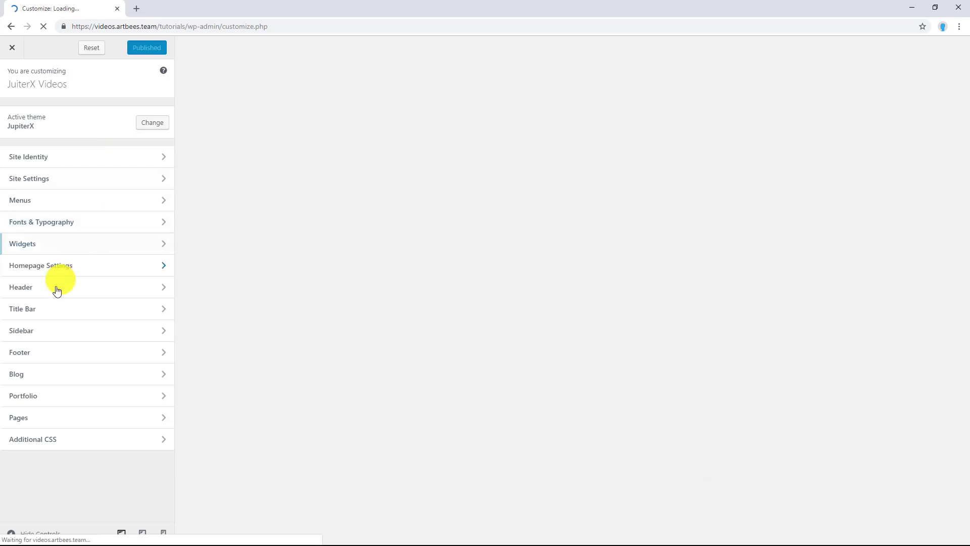
pyautogui.click(55, 292)
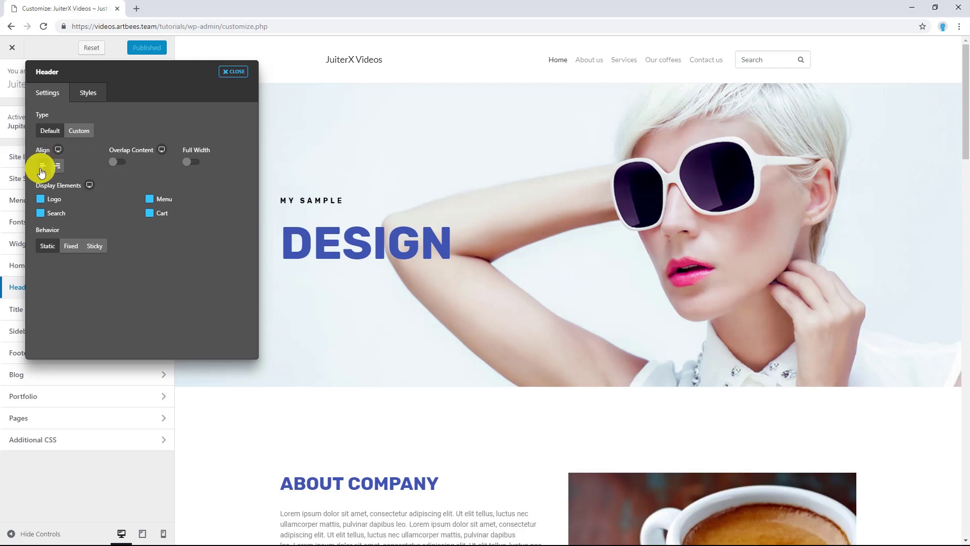
pyautogui.click(56, 171)
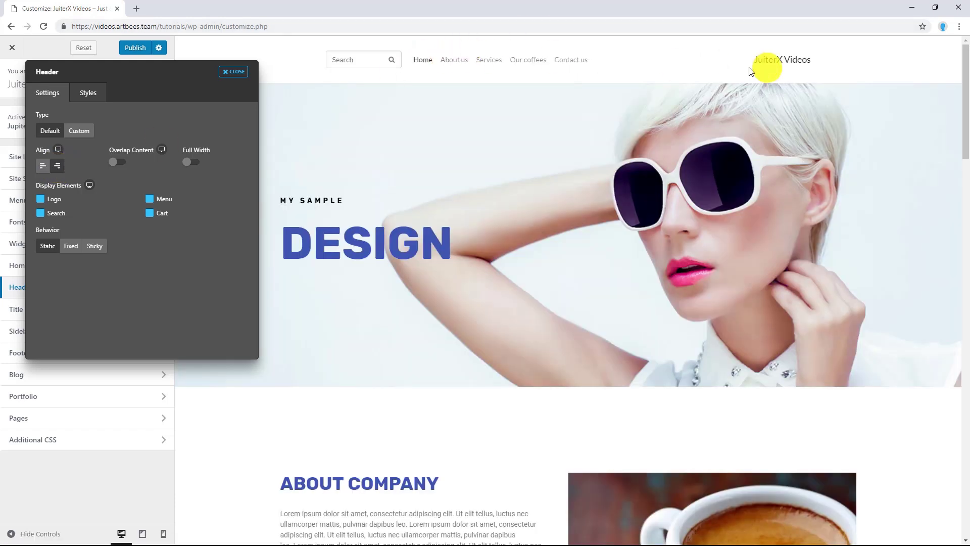
pyautogui.click(43, 166)
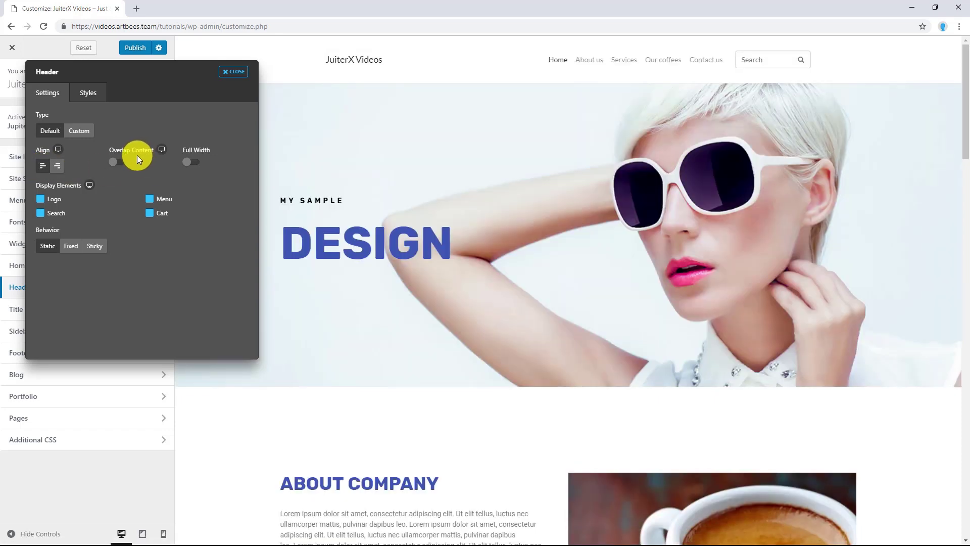
# Turn on Overlap Content so the header sits over the hero image
pyautogui.click(122, 163)
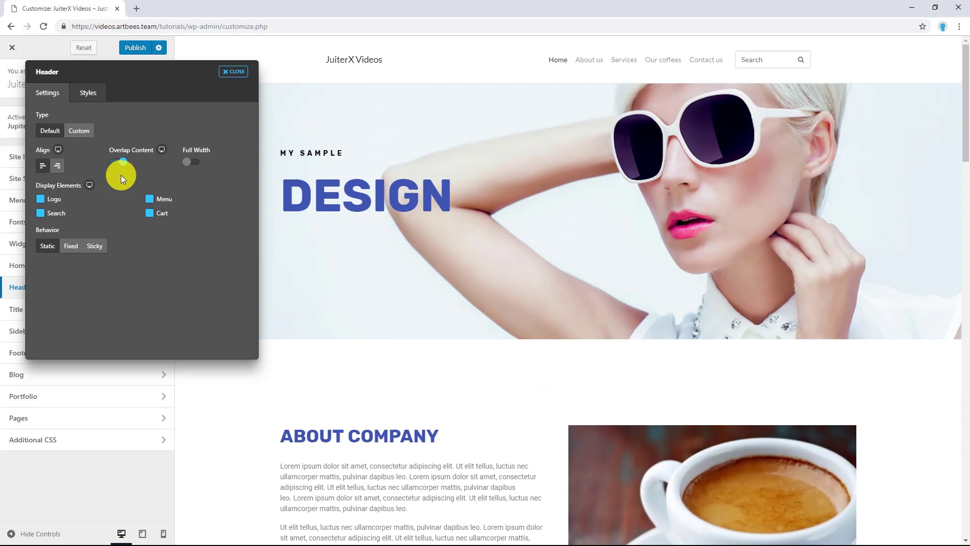
pyautogui.scroll(-5, 530, 153)
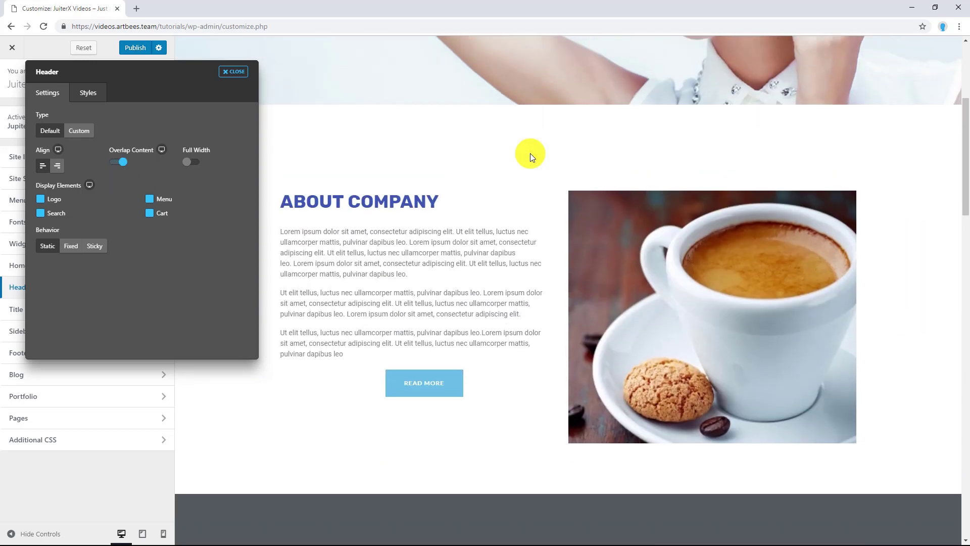
pyautogui.scroll(5, 529, 153)
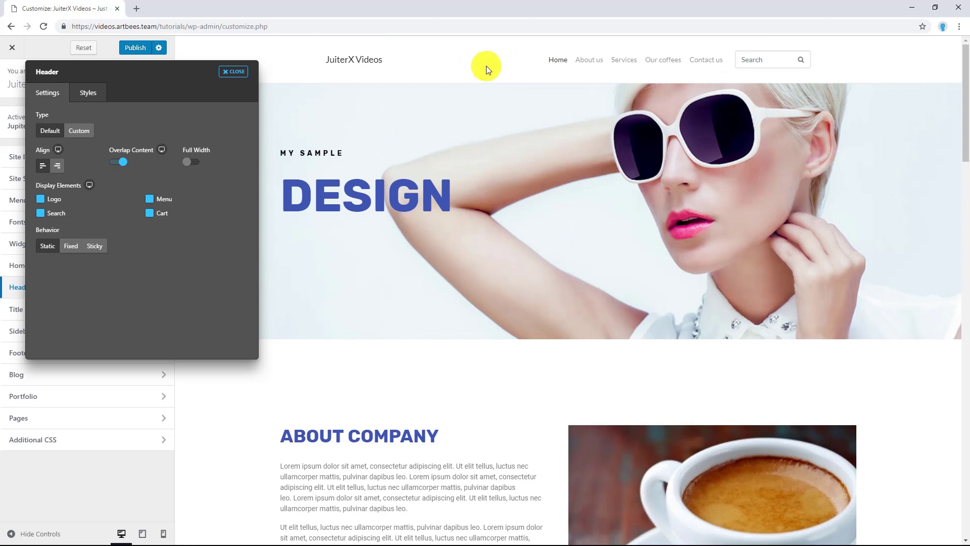
# In Styles > Container, make the header background semi-transparent, then restore opaque white #ffffff
pyautogui.click(90, 93)
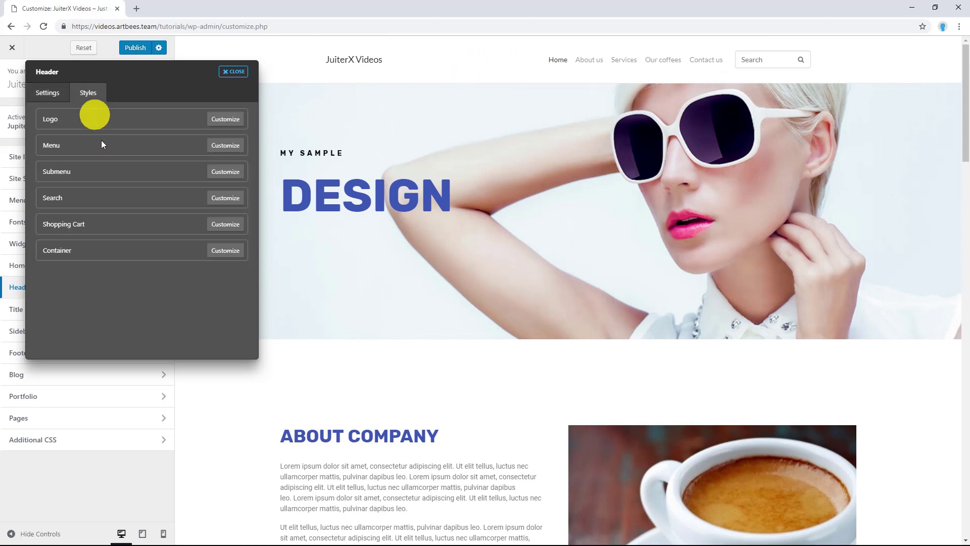
pyautogui.click(224, 251)
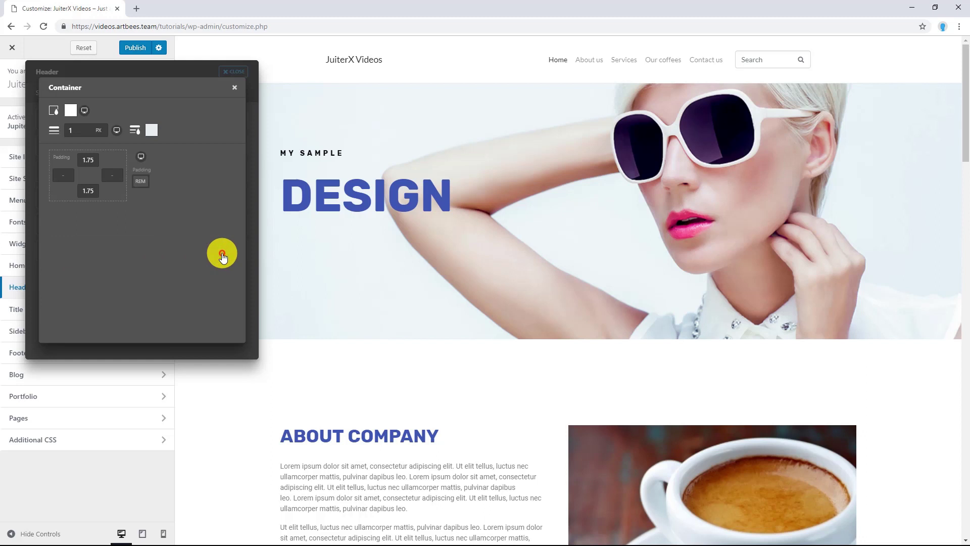
pyautogui.click(71, 110)
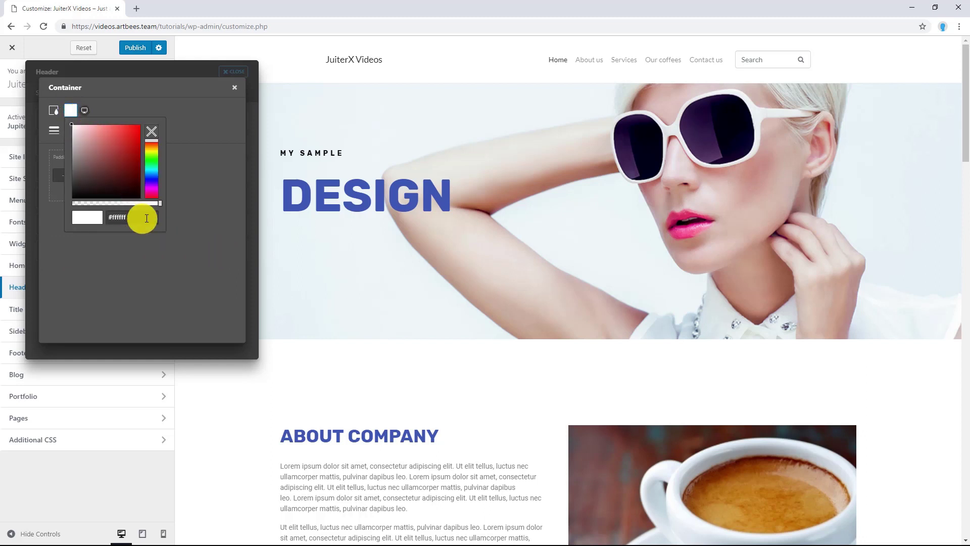
pyautogui.moveTo(159, 206); pyautogui.dragTo(119, 209)
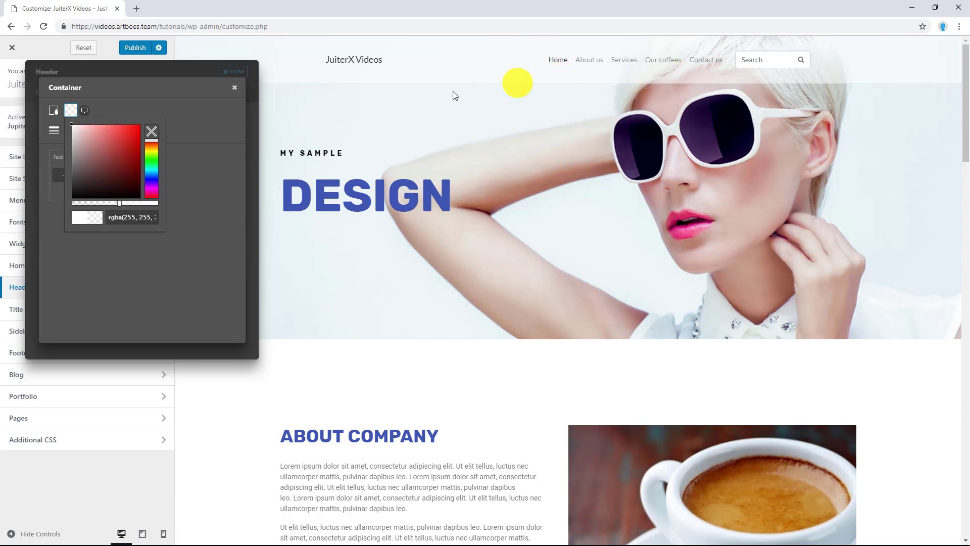
pyautogui.moveTo(120, 204); pyautogui.dragTo(177, 202)
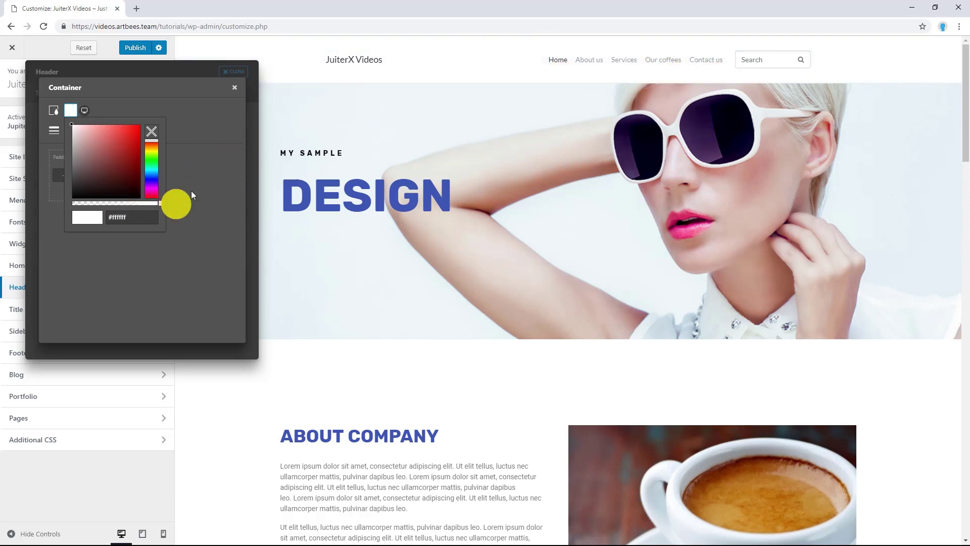
pyautogui.click(235, 87)
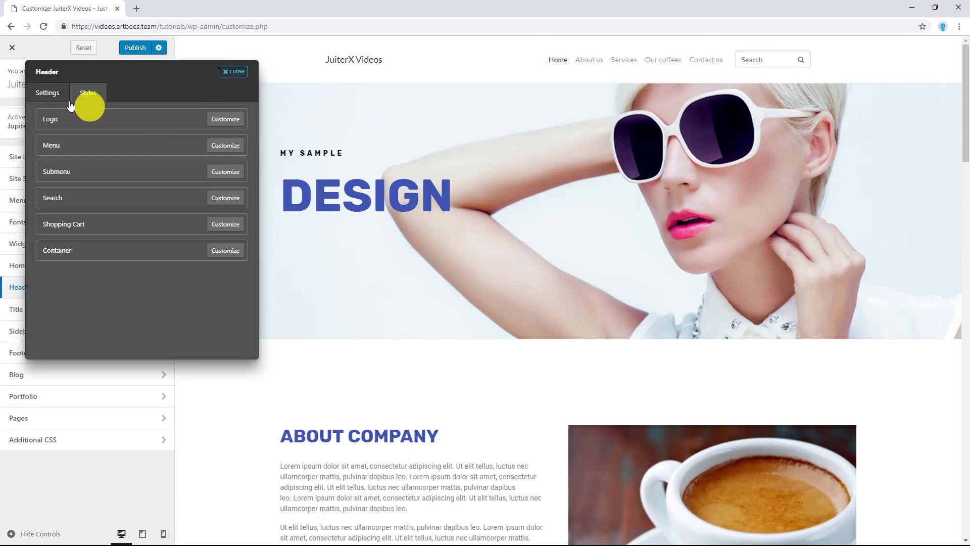
# Turn Overlap Content off, and try Full Width on before returning the header to boxed width
pyautogui.click(45, 97)
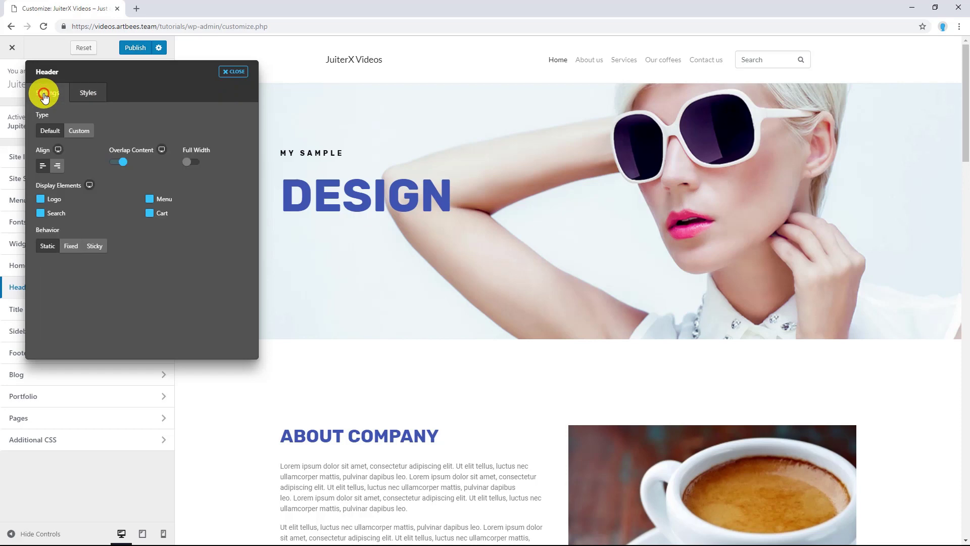
pyautogui.click(117, 162)
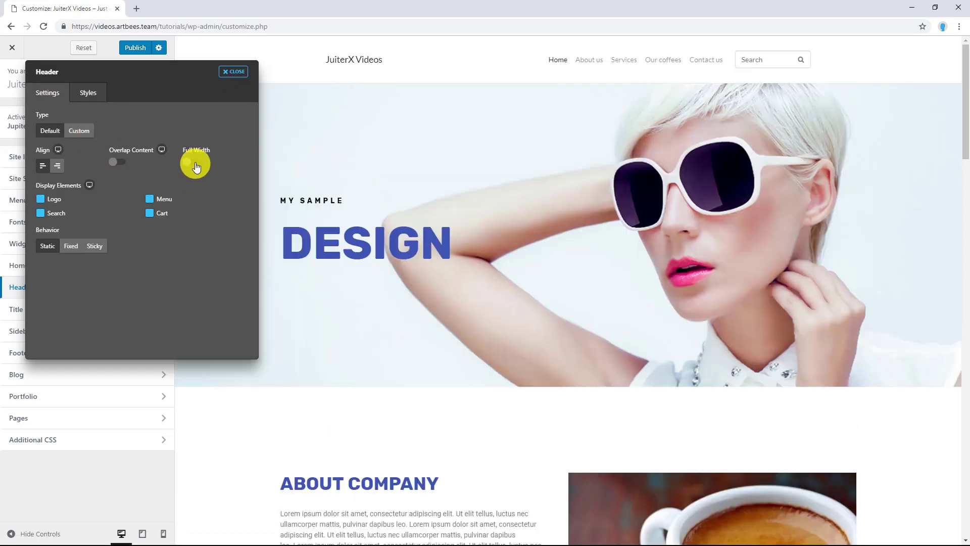
pyautogui.click(197, 166)
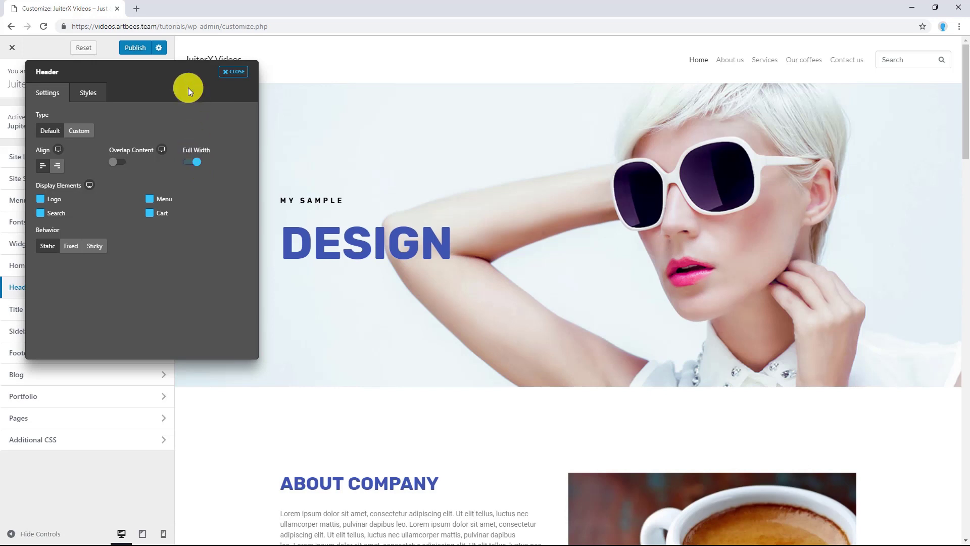
pyautogui.moveTo(187, 85); pyautogui.dragTo(269, 150)
pyautogui.moveTo(198, 109); pyautogui.dragTo(290, 191)
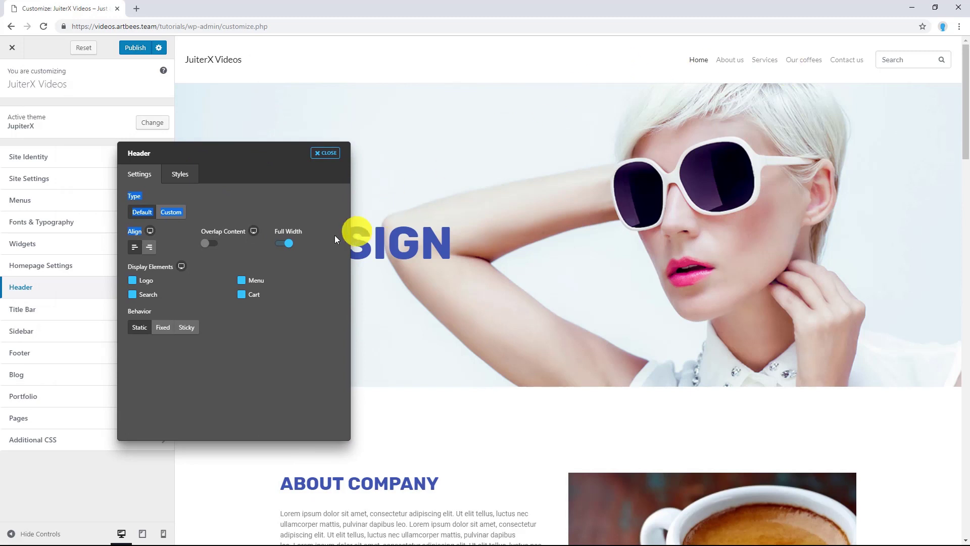
pyautogui.click(282, 244)
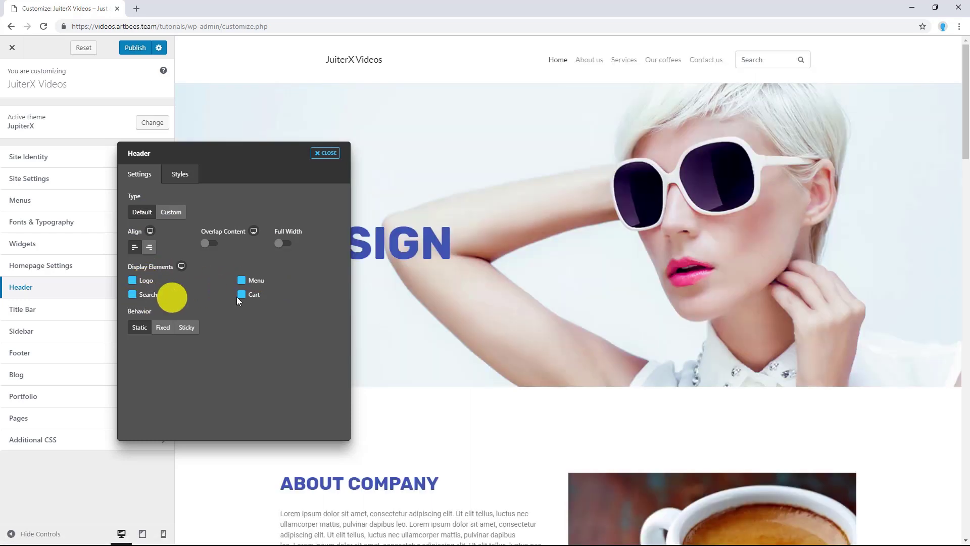
# Hide the header Search element under Display Elements, then show it again
pyautogui.click(133, 295)
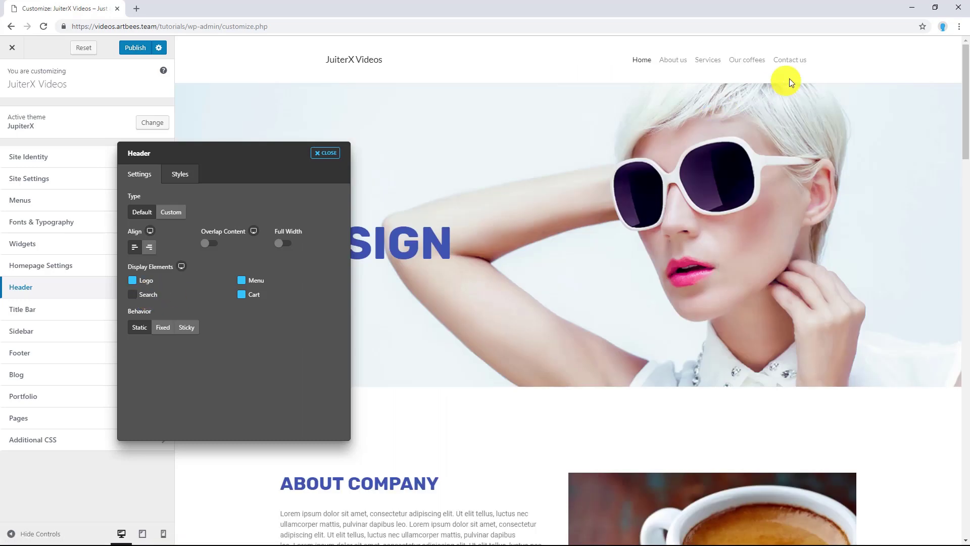
pyautogui.click(134, 296)
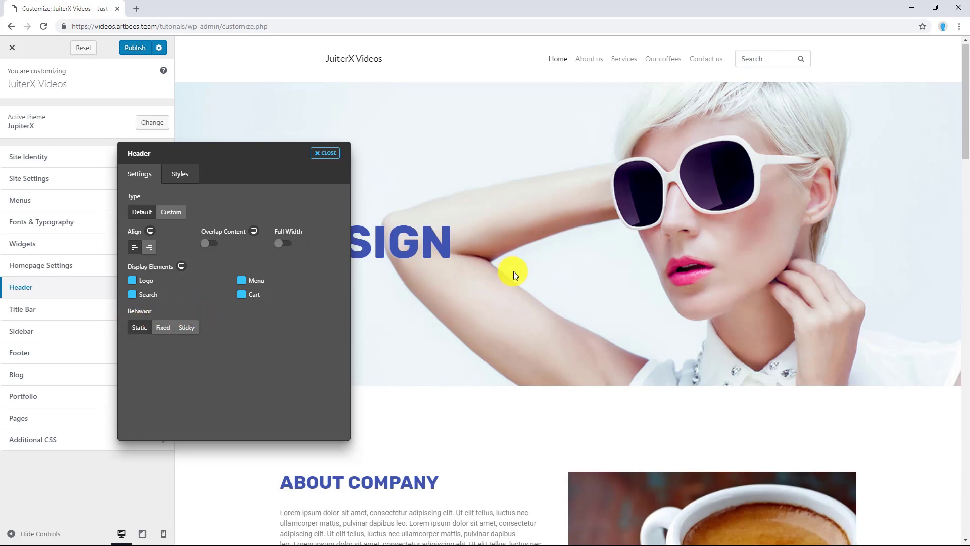
pyautogui.scroll(-5, 513, 271)
pyautogui.scroll(3, 513, 271)
pyautogui.scroll(3, 513, 270)
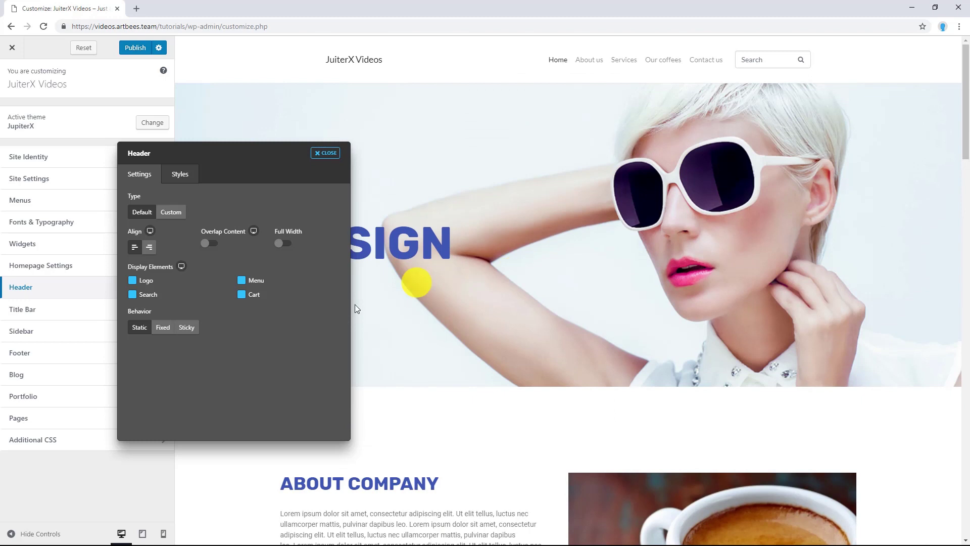
pyautogui.click(164, 328)
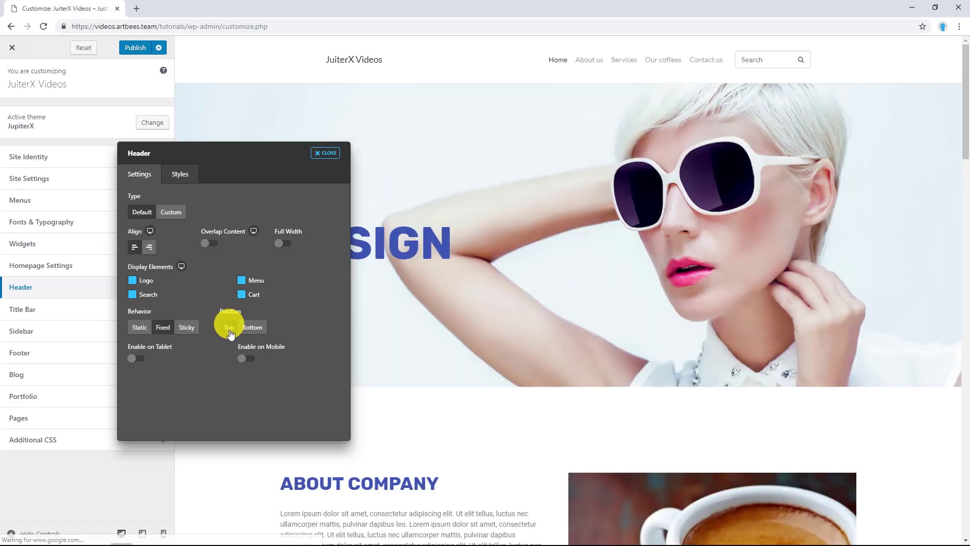
pyautogui.click(228, 328)
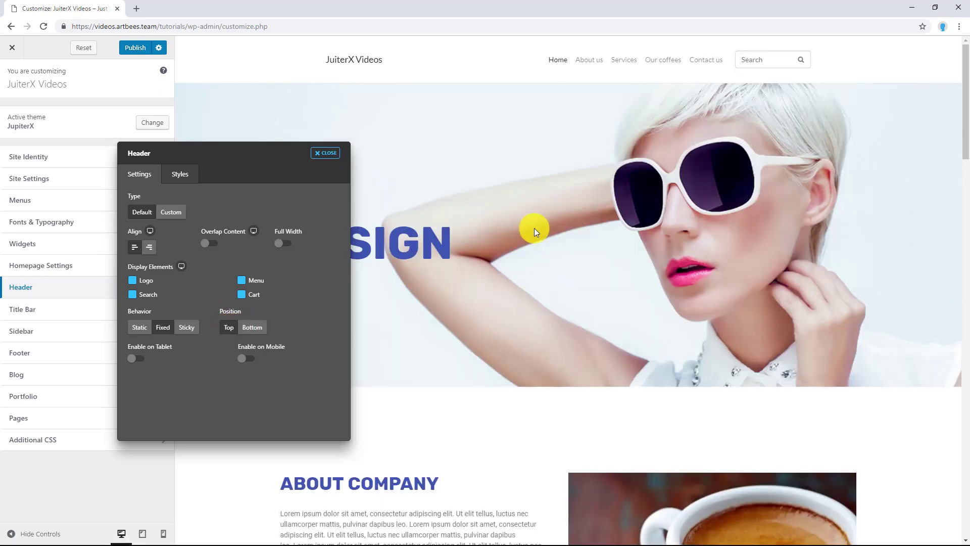
pyautogui.scroll(-3, 534, 229)
pyautogui.scroll(-3, 532, 230)
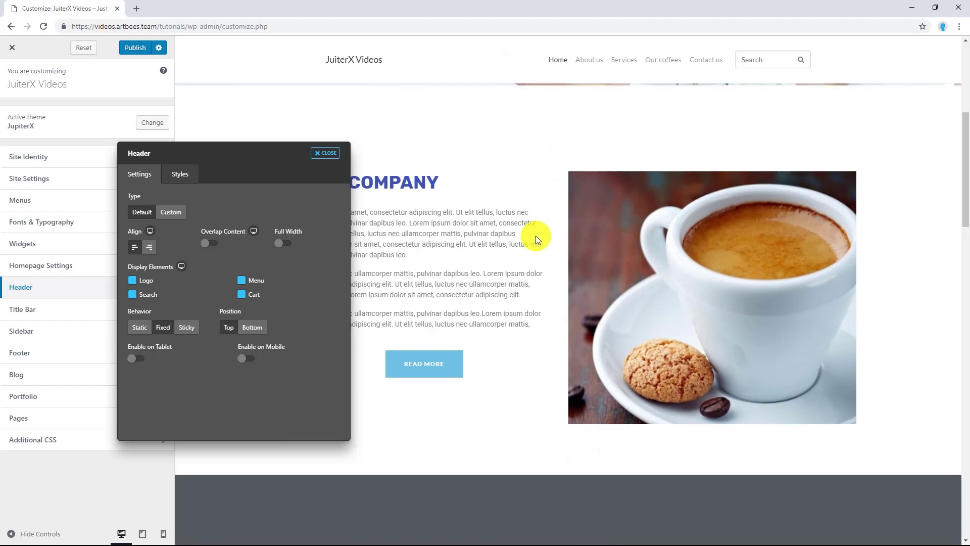
pyautogui.scroll(-1, 536, 235)
pyautogui.scroll(5, 536, 236)
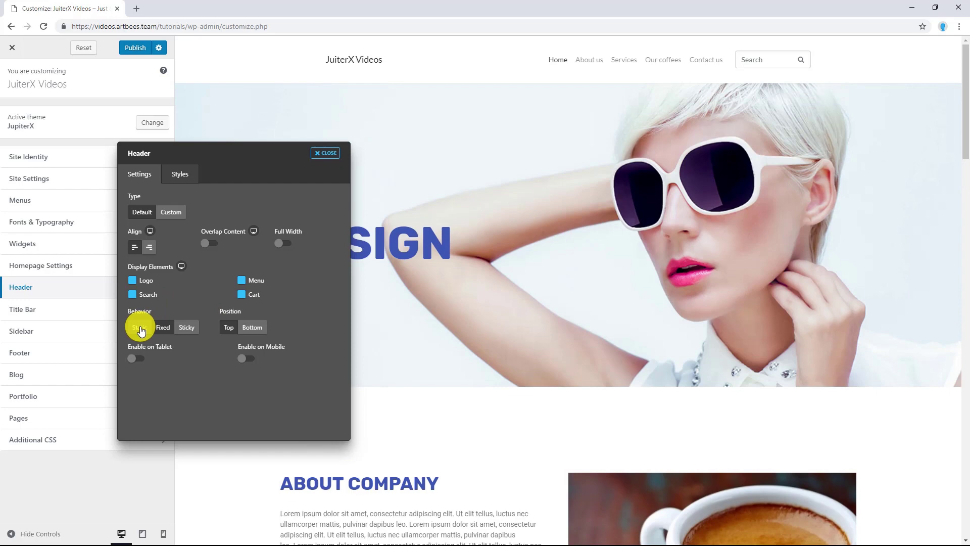
pyautogui.click(140, 327)
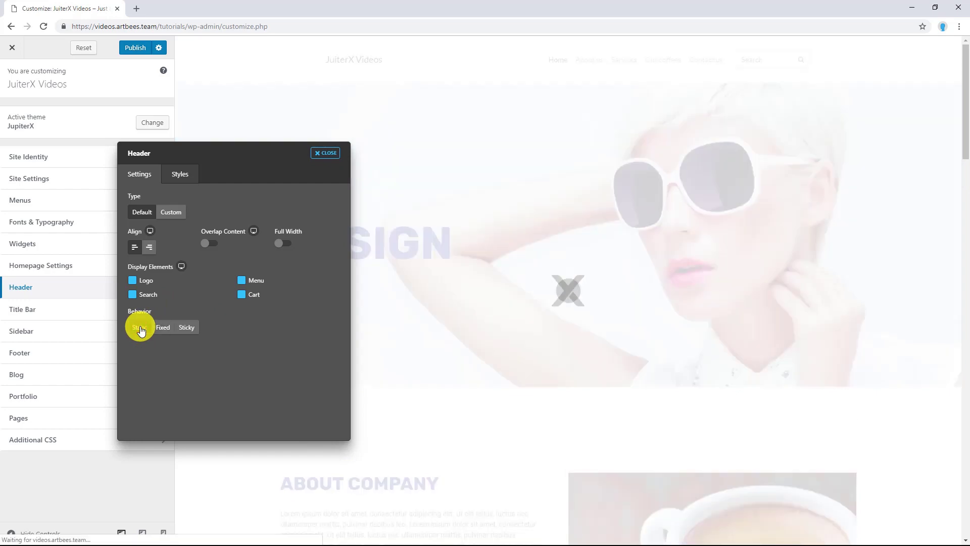
# Switch Display Elements to the mobile layout and test the hamburger menu in the preview
pyautogui.moveTo(149, 234)
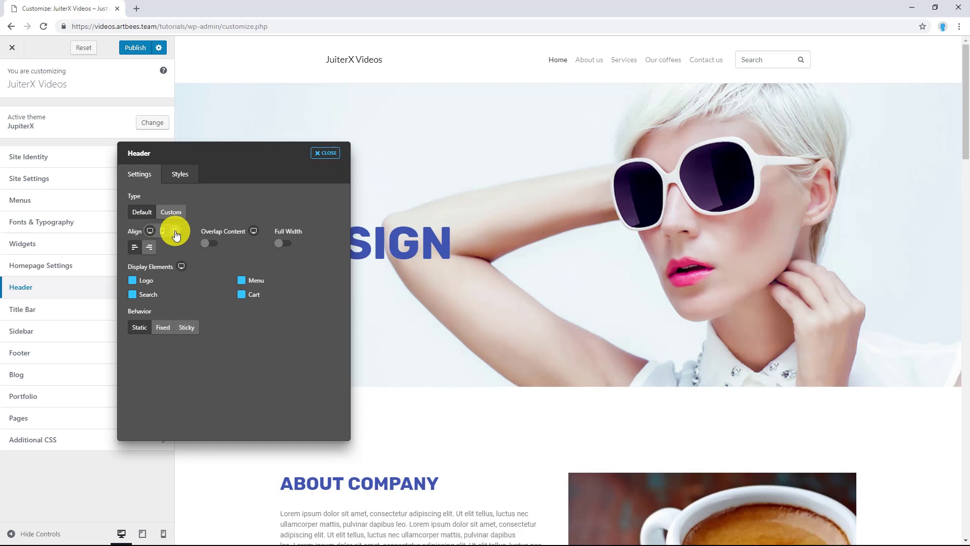
pyautogui.moveTo(183, 266)
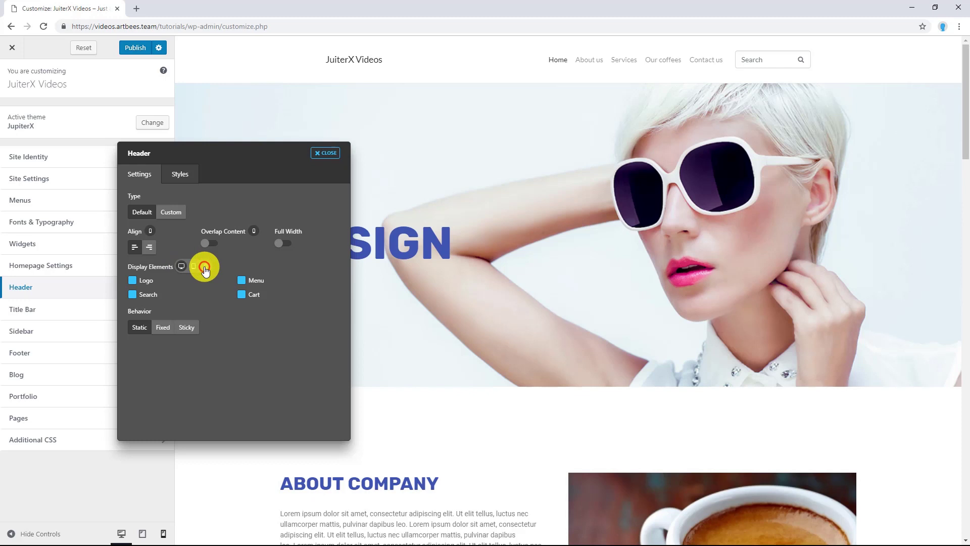
pyautogui.click(206, 266)
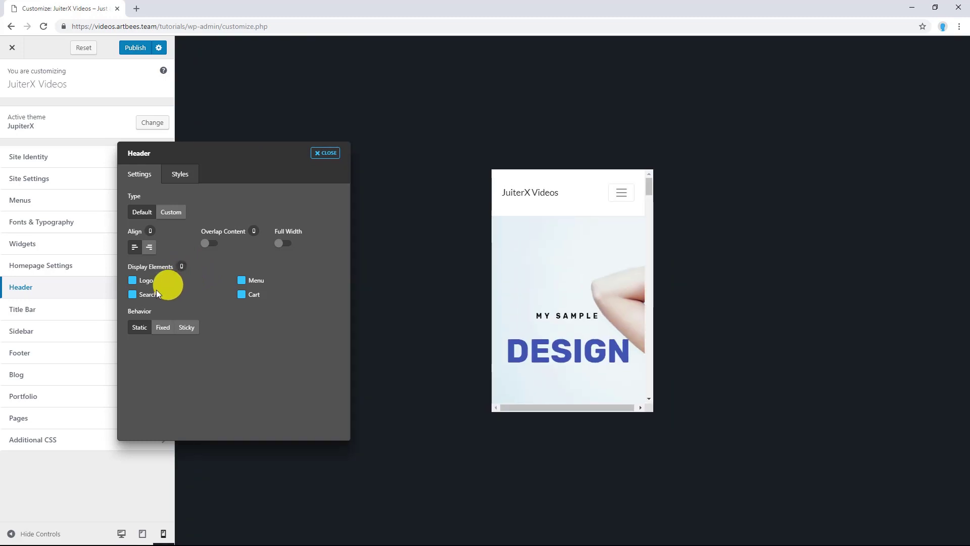
pyautogui.click(621, 193)
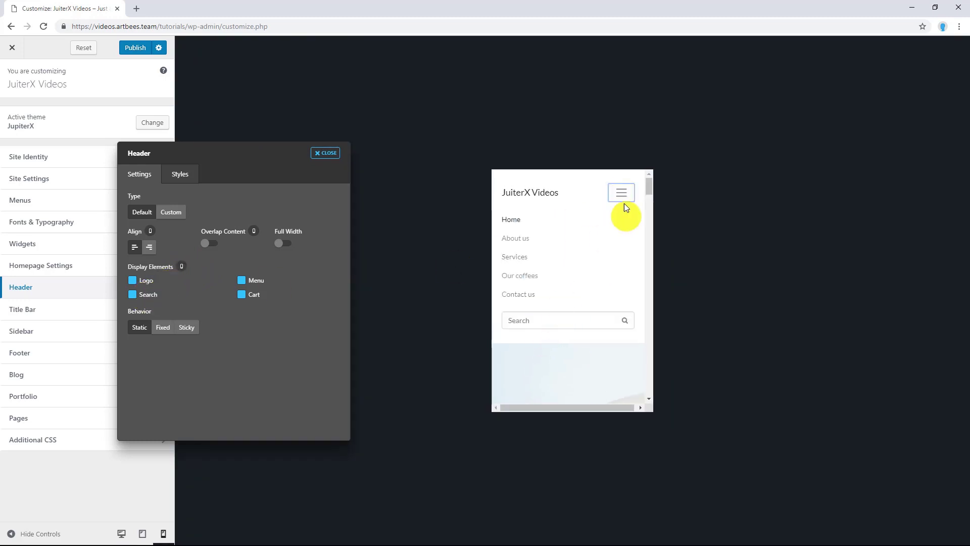
pyautogui.click(621, 196)
# Hide Search in the mobile header, confirm it's gone, and return to the desktop preview
pyautogui.click(145, 298)
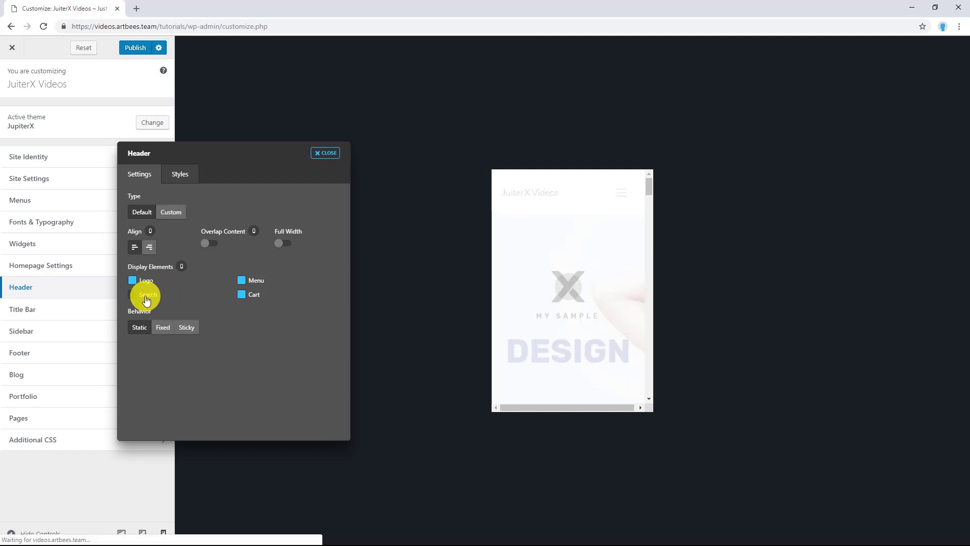
pyautogui.click(621, 192)
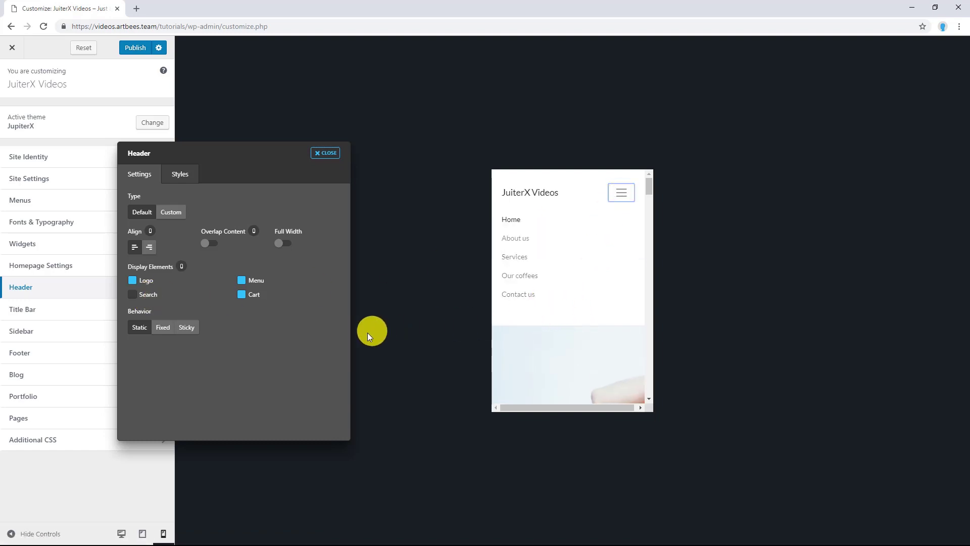
pyautogui.click(121, 534)
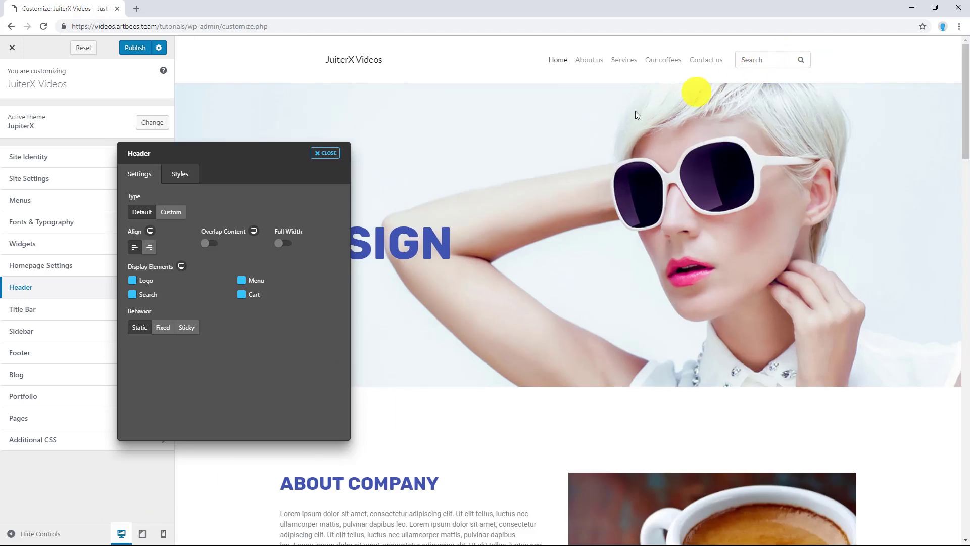
pyautogui.click(183, 175)
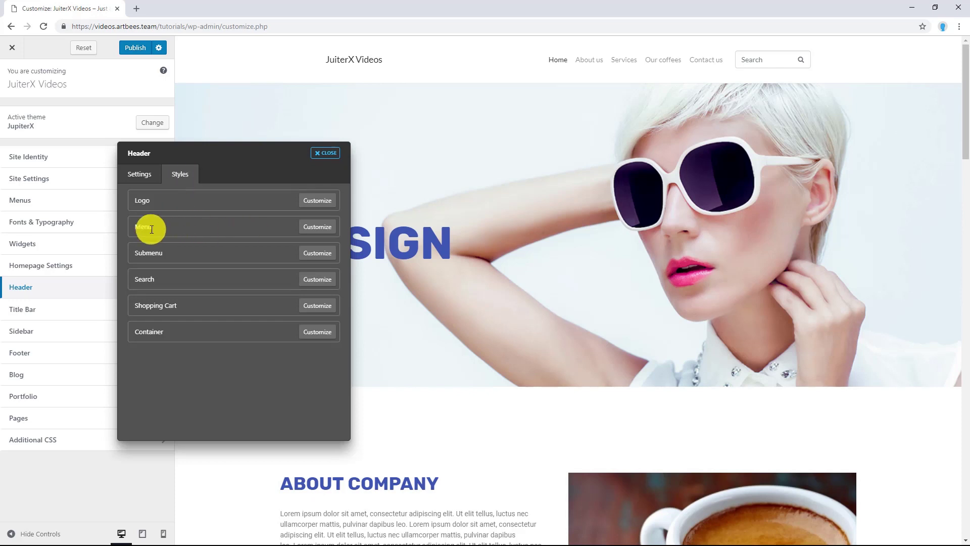
# Set the header menu font to Poppins with uppercase text
pyautogui.click(311, 227)
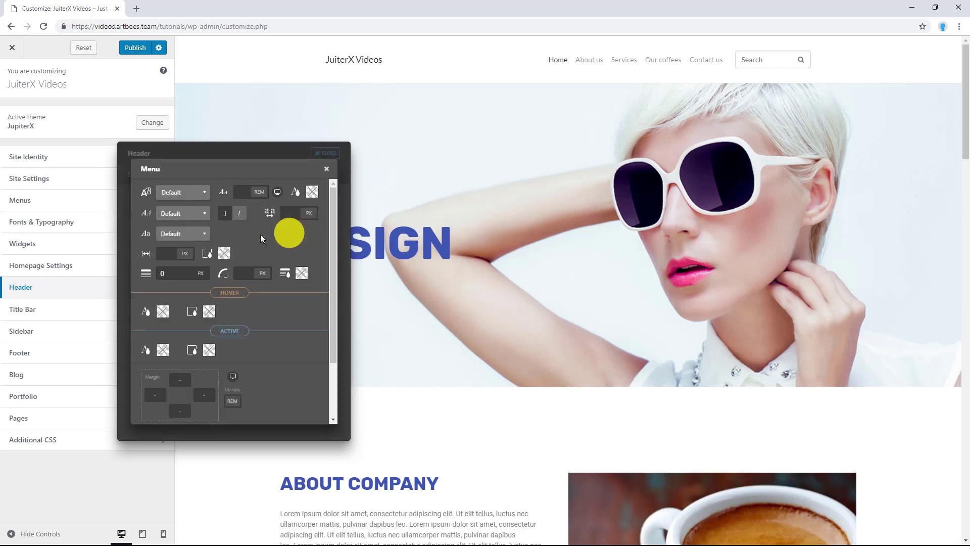
pyautogui.click(181, 197)
pyautogui.click(180, 208)
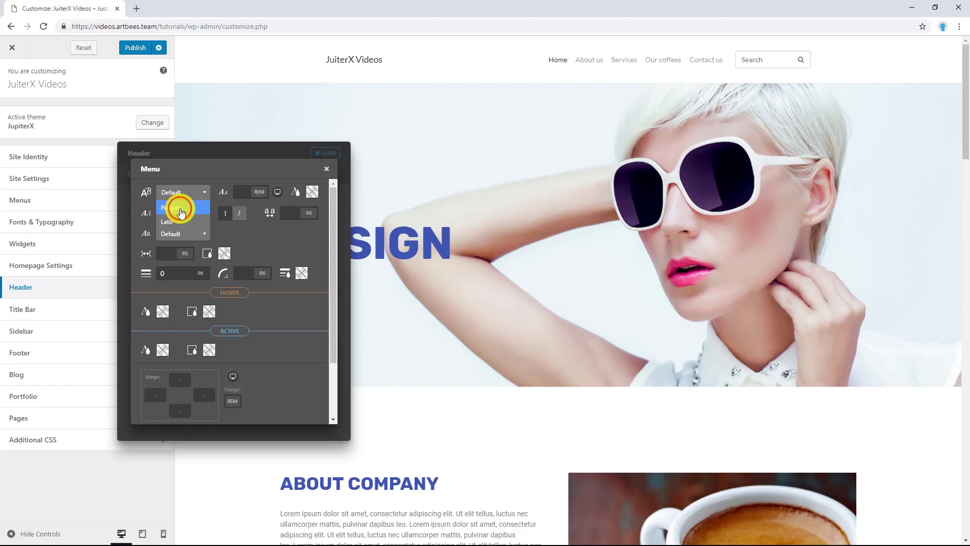
pyautogui.click(178, 233)
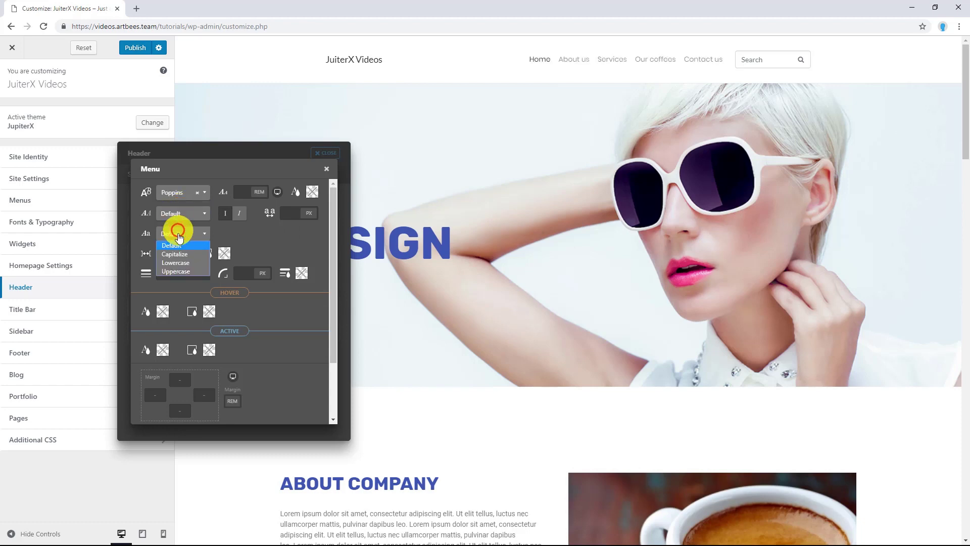
pyautogui.click(178, 270)
# Make menu links black #000000 with red #ba0000 hover colour, then close the settings panels
pyautogui.click(310, 200)
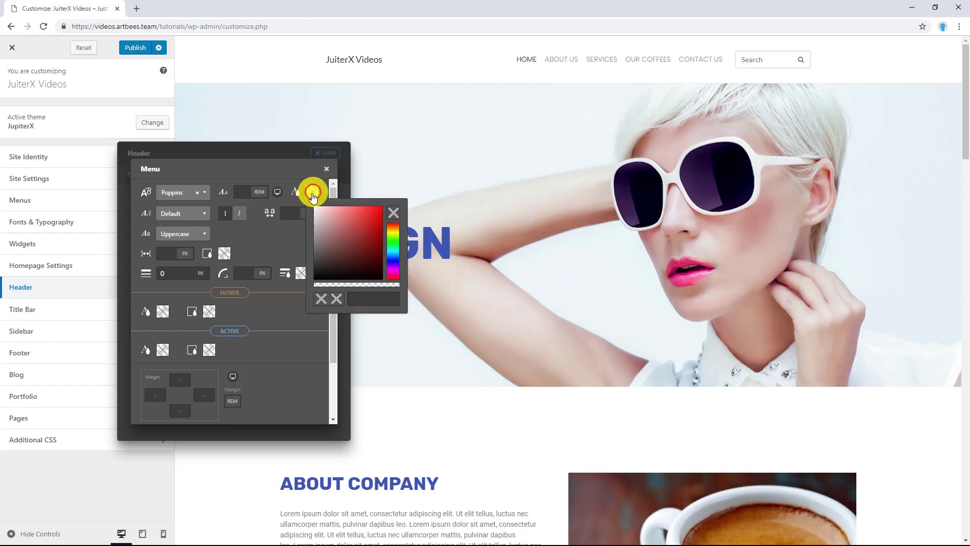
pyautogui.click(313, 279)
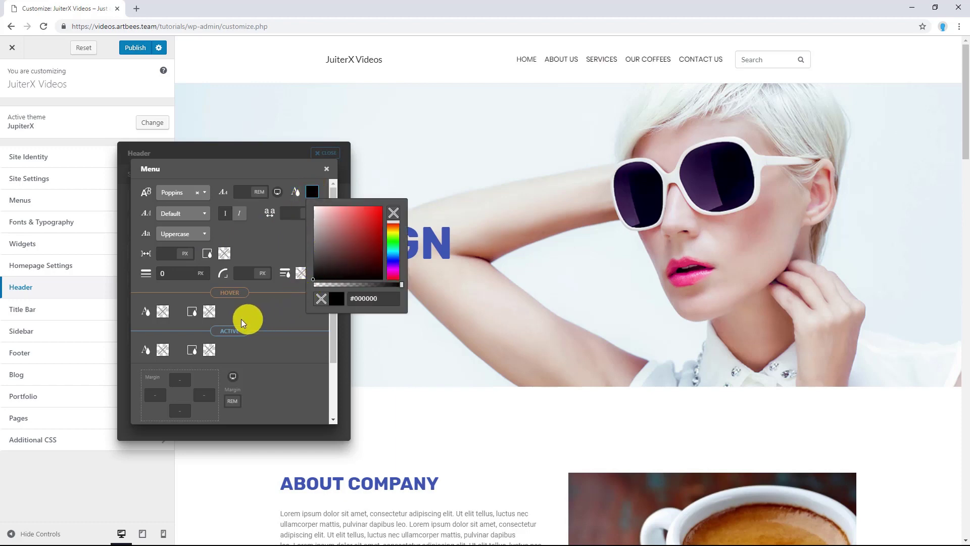
pyautogui.click(163, 311)
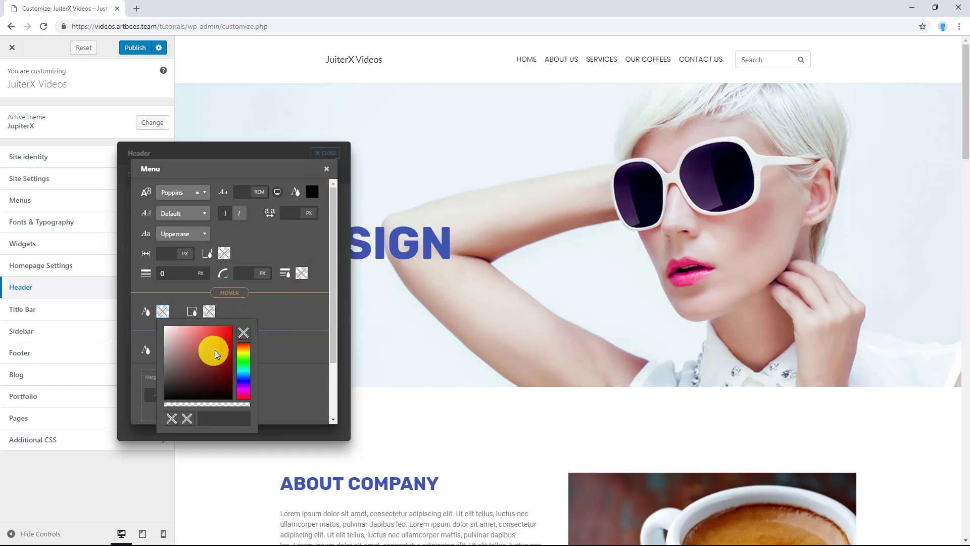
pyautogui.moveTo(215, 351); pyautogui.dragTo(232, 345)
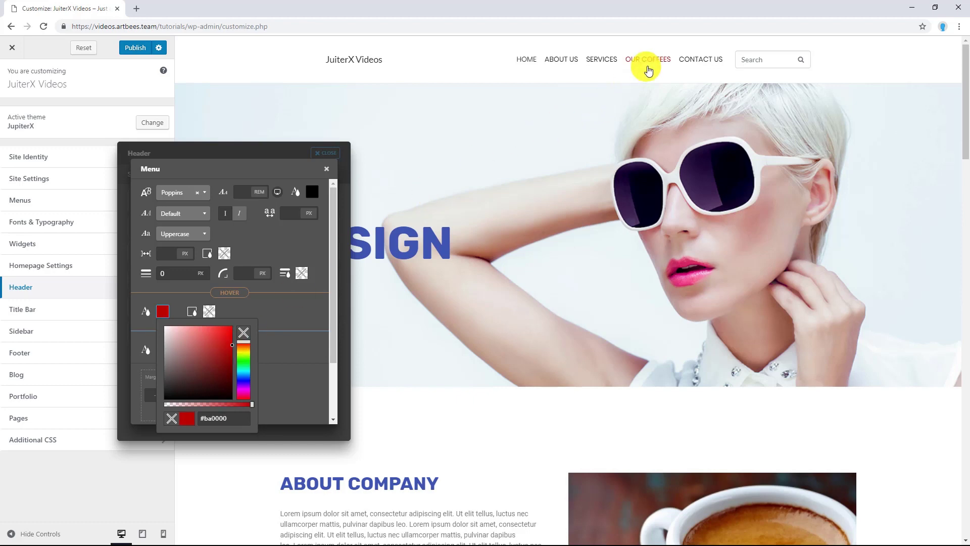
pyautogui.click(328, 170)
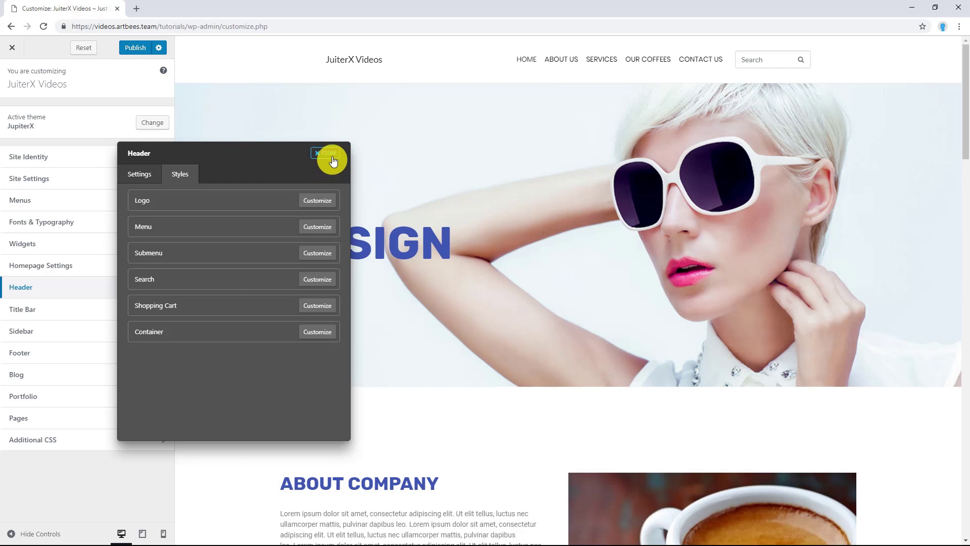
pyautogui.click(326, 152)
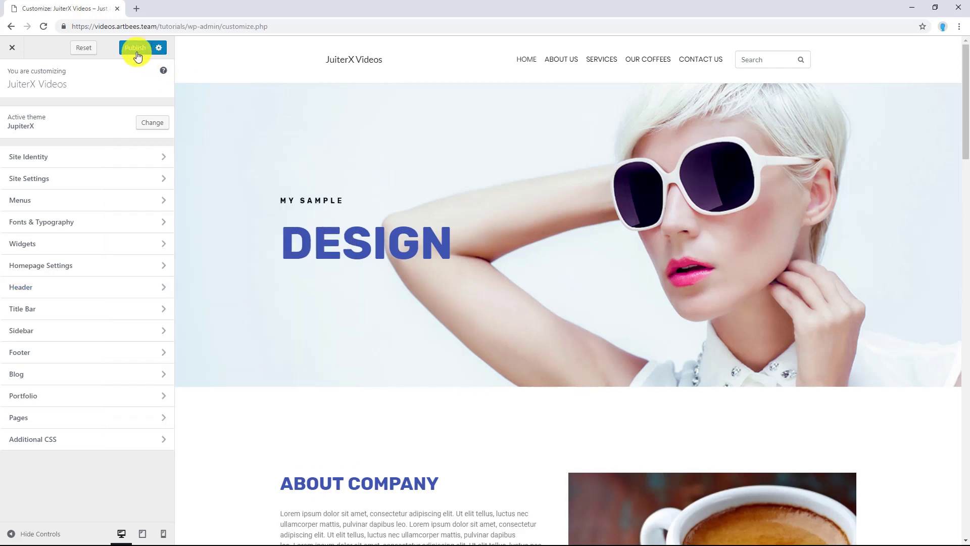